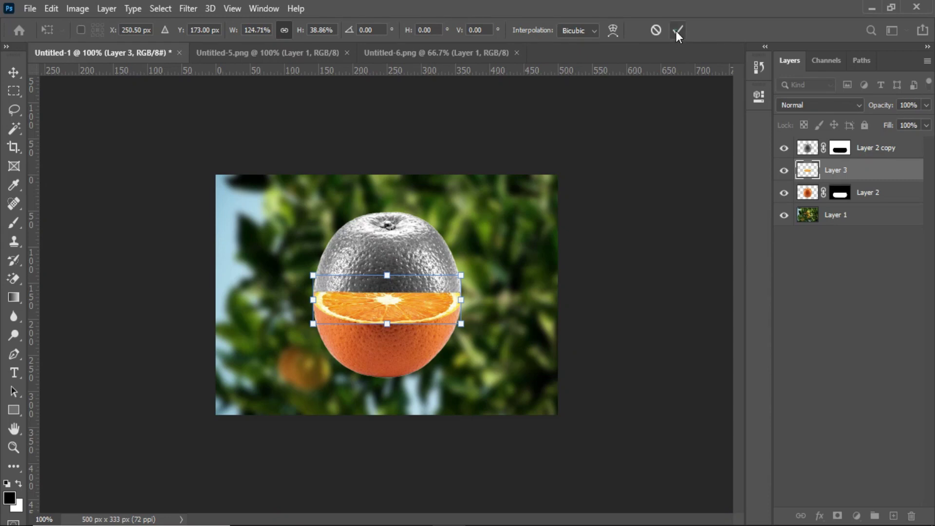
Step: Preview the finished composite, then open the orange-tree photo as Layer 1 over Background
click(633, 253)
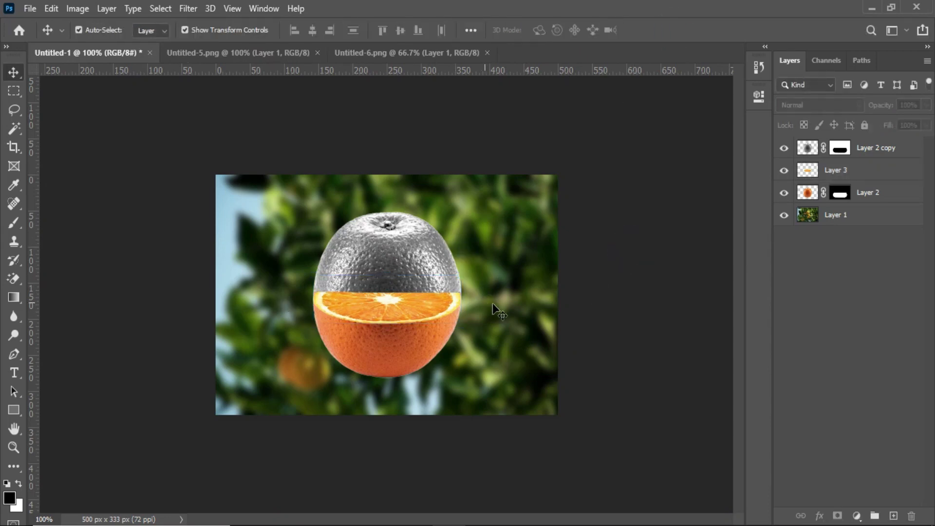
drag(620, 279, 492, 287)
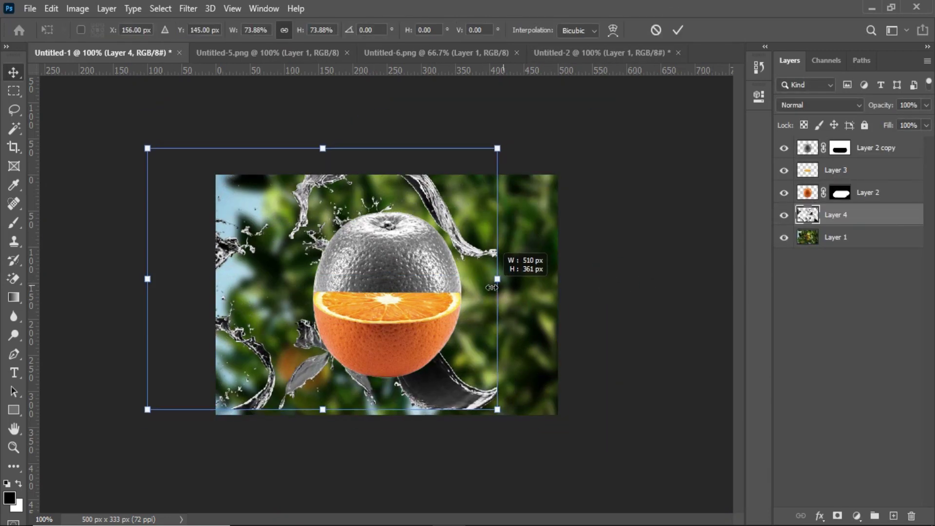
drag(429, 382, 492, 398)
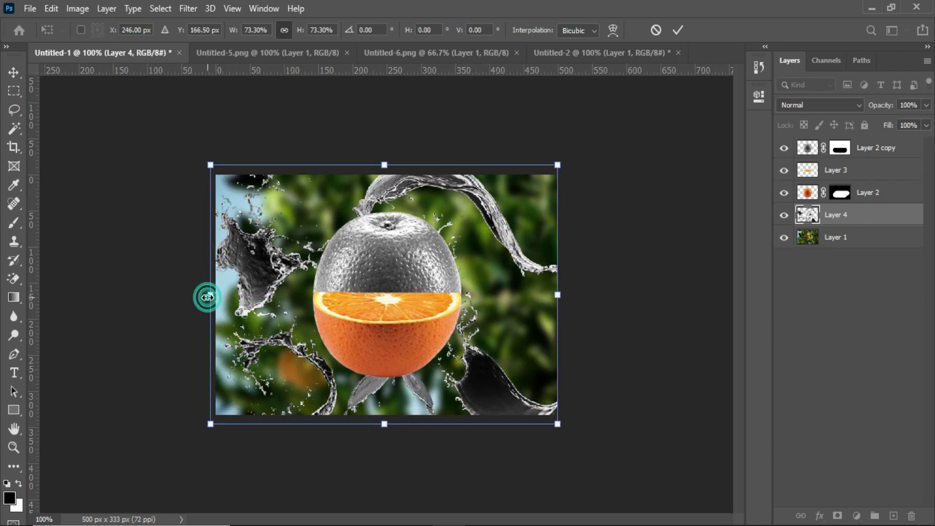
drag(207, 297, 212, 297)
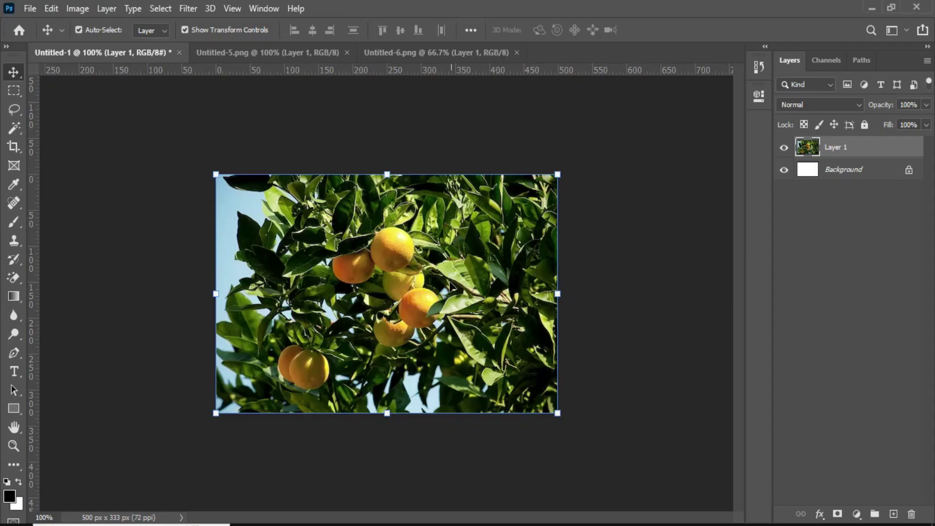
click(424, 276)
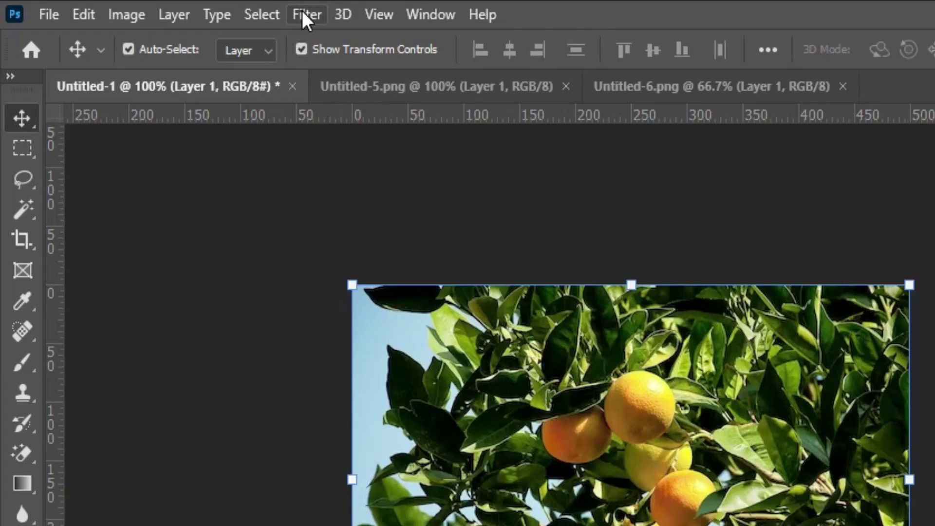
Step: Apply a Gaussian Blur with a 4.9-pixel radius to the orange-tree photo
click(185, 9)
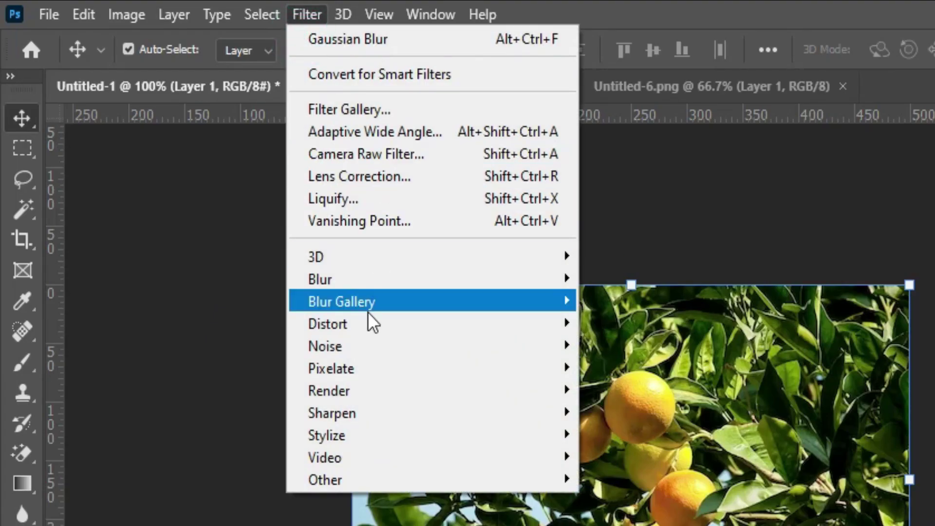
mouse_move(431, 279)
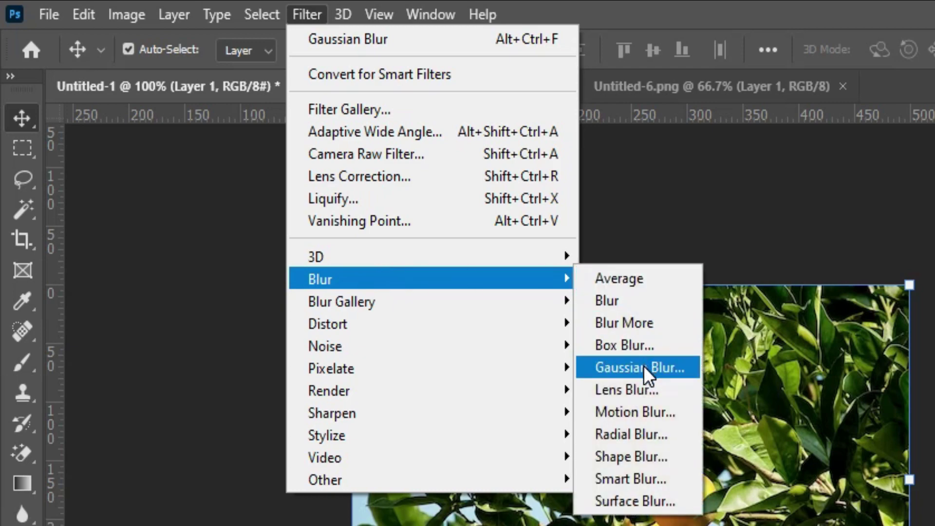
click(644, 367)
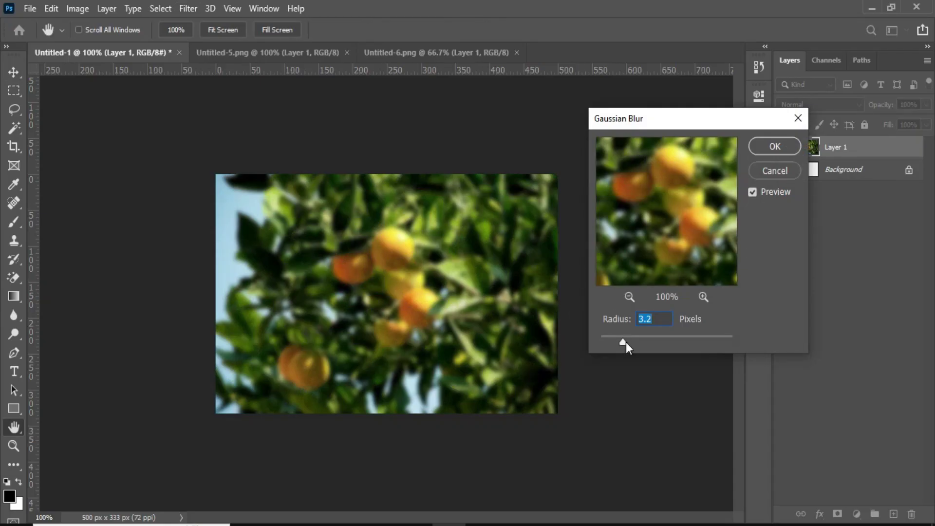
drag(625, 343, 629, 343)
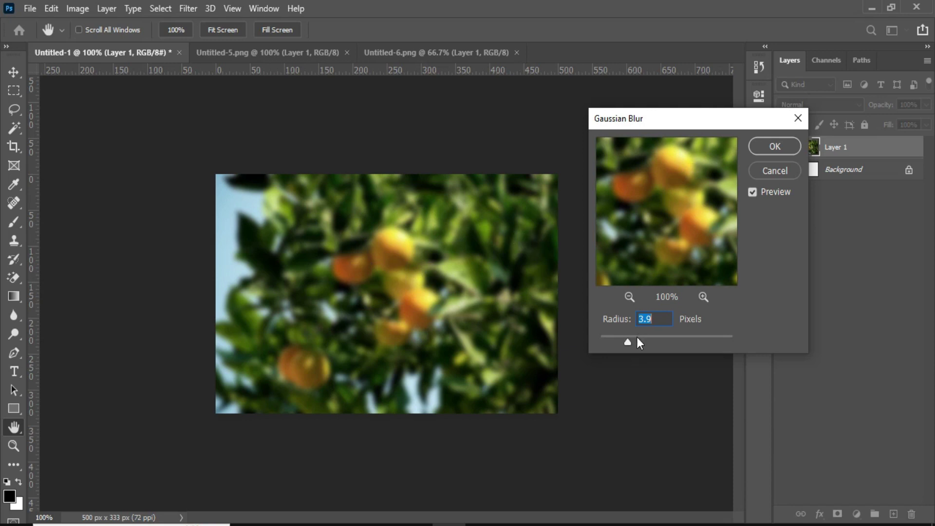
drag(627, 343, 635, 342)
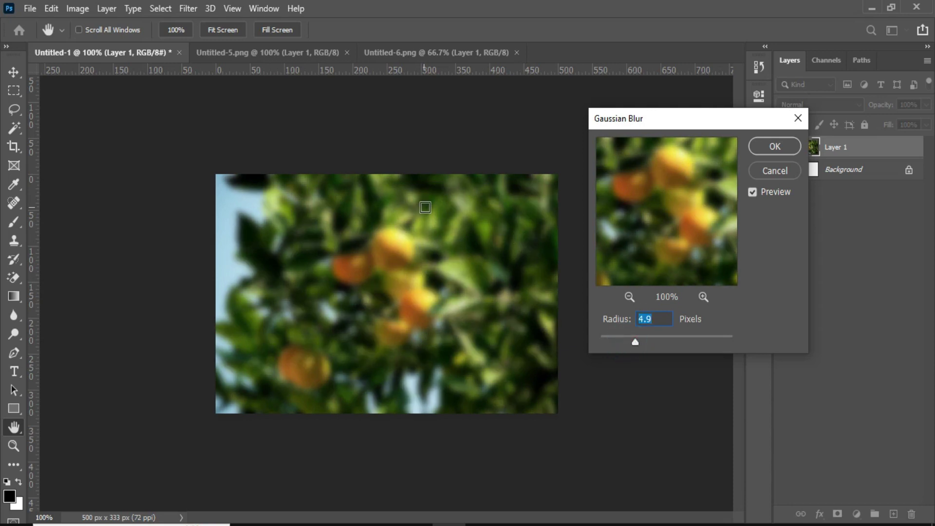
click(768, 159)
Step: Delete the white Background layer
key(v)
click(860, 175)
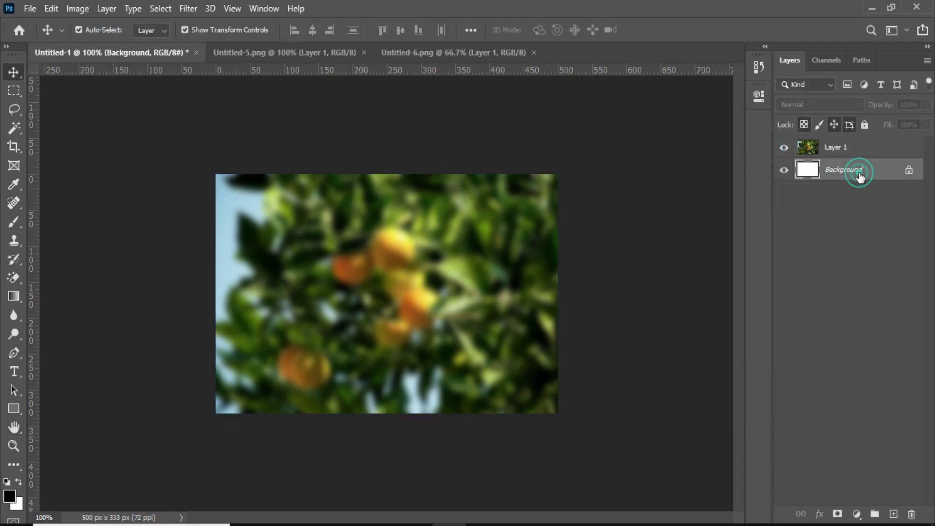
key(Delete)
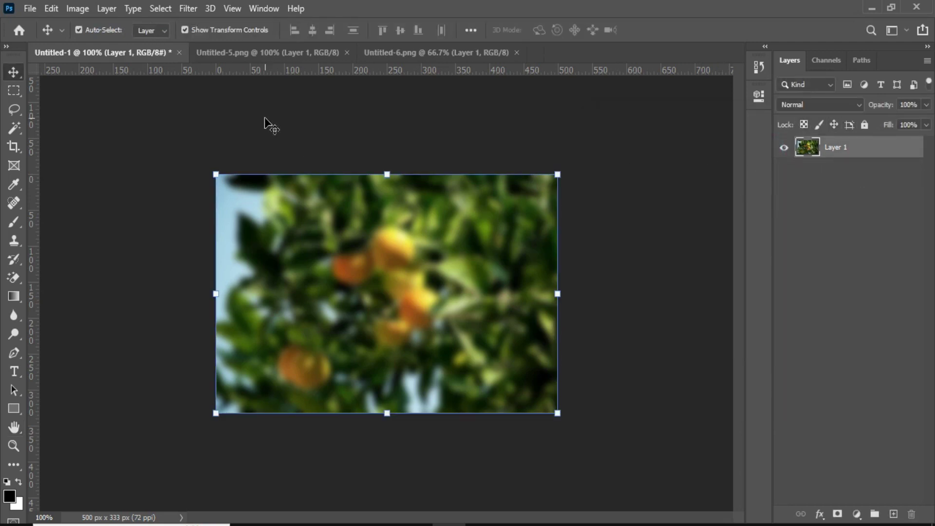
Step: Bring the orange from Untitled-5.png into the composition and scale it to about 44.5%
click(253, 50)
mouse_move(410, 253)
mouse_down()
mouse_move(107, 52)
mouse_move(367, 278)
mouse_up()
drag(478, 459, 365, 330)
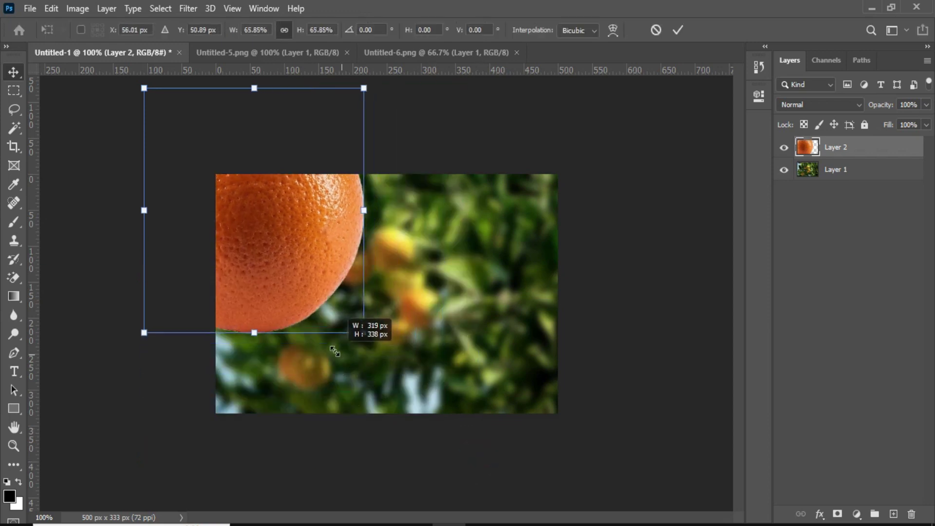
drag(250, 186, 427, 335)
drag(491, 422, 428, 355)
mouse_move(345, 269)
mouse_down()
mouse_move(390, 306)
mouse_move(390, 292)
mouse_up()
click(676, 30)
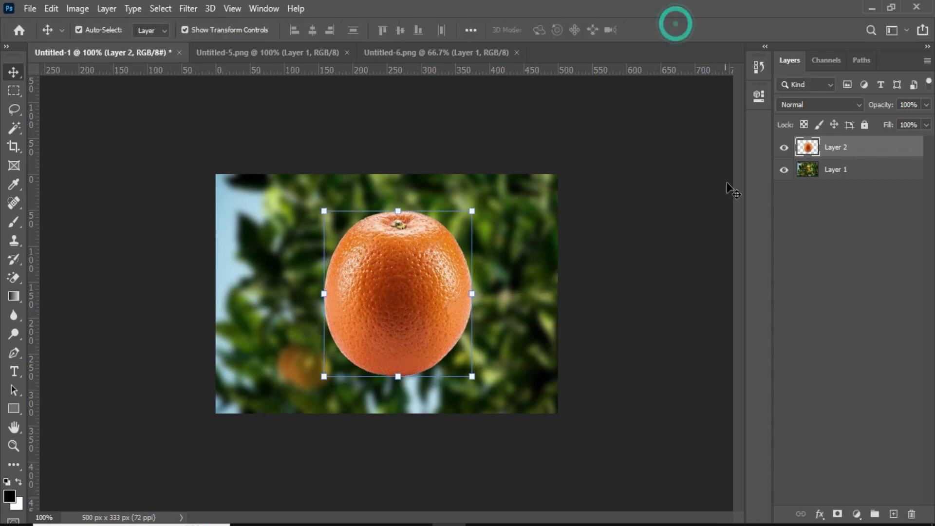
Step: Align the orange and tree layers by horizontal and vertical centers
click(848, 172)
click(852, 145)
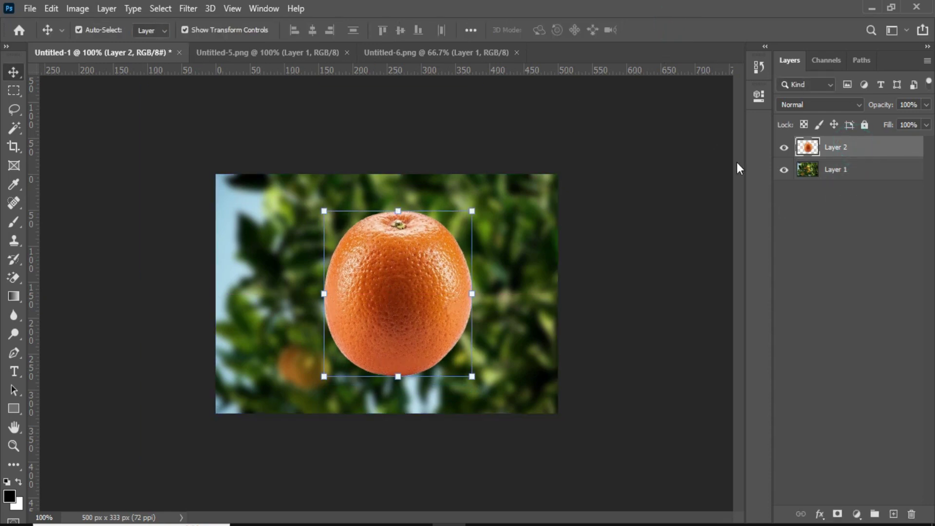
shift+click(852, 172)
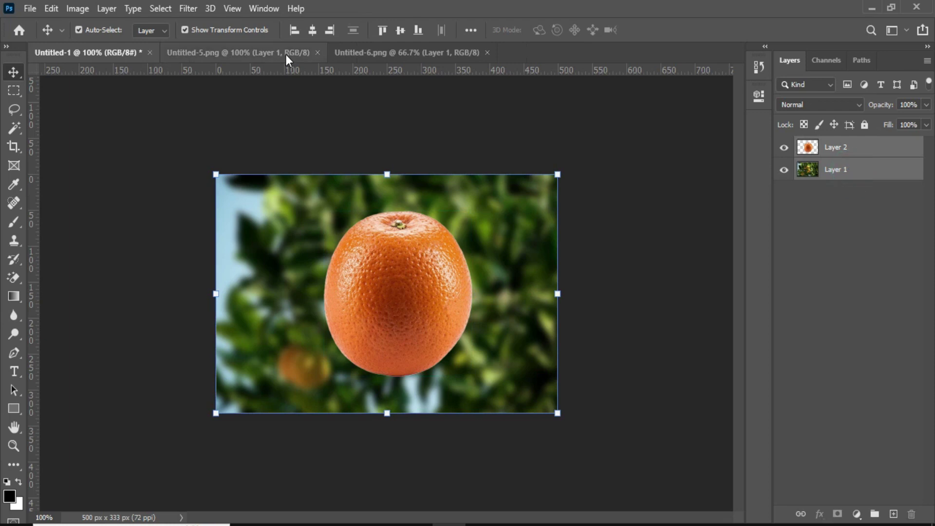
click(310, 30)
click(400, 30)
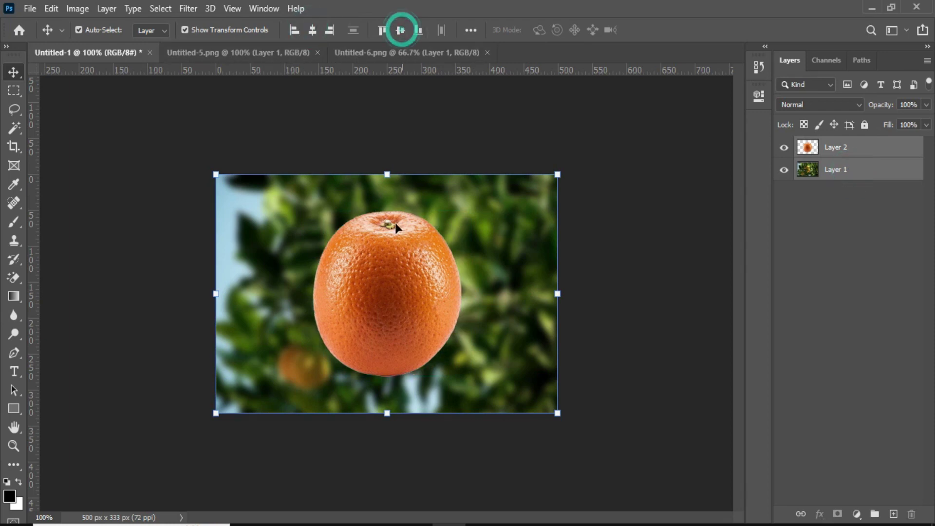
click(598, 276)
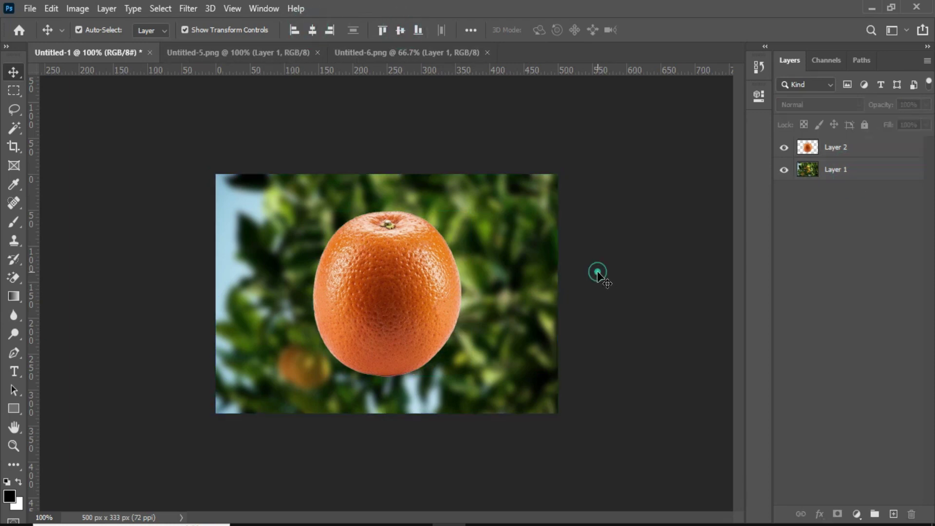
click(393, 268)
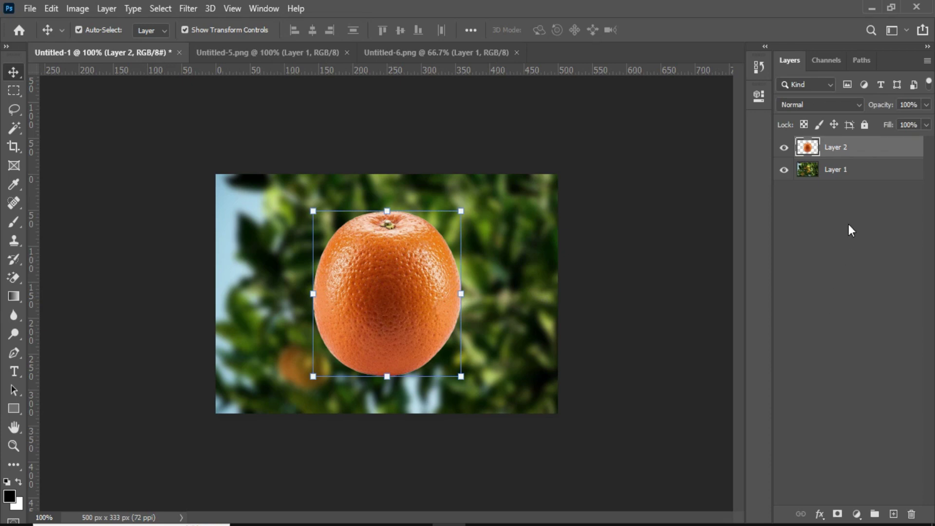
Step: Duplicate the orange layer, desaturate the copy, and hide the original Layer 2
key(ctrl+j)
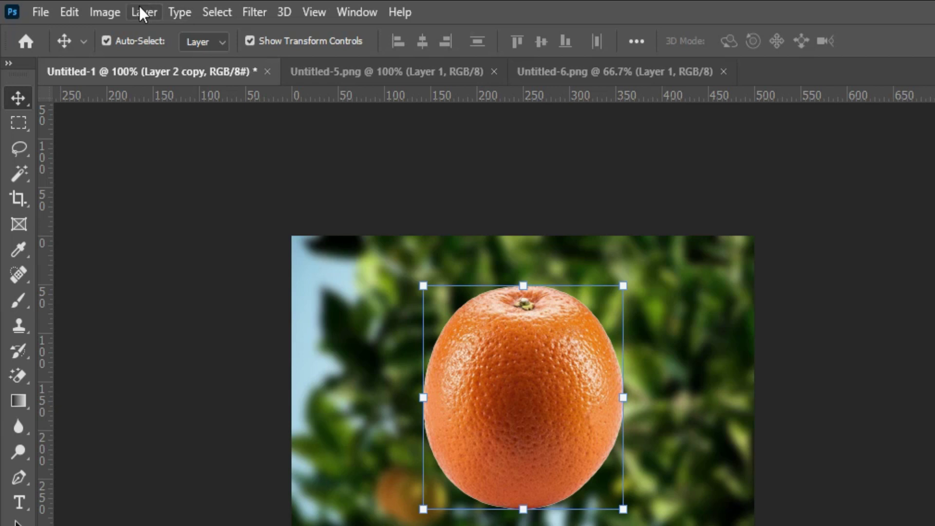
click(104, 11)
mouse_move(134, 62)
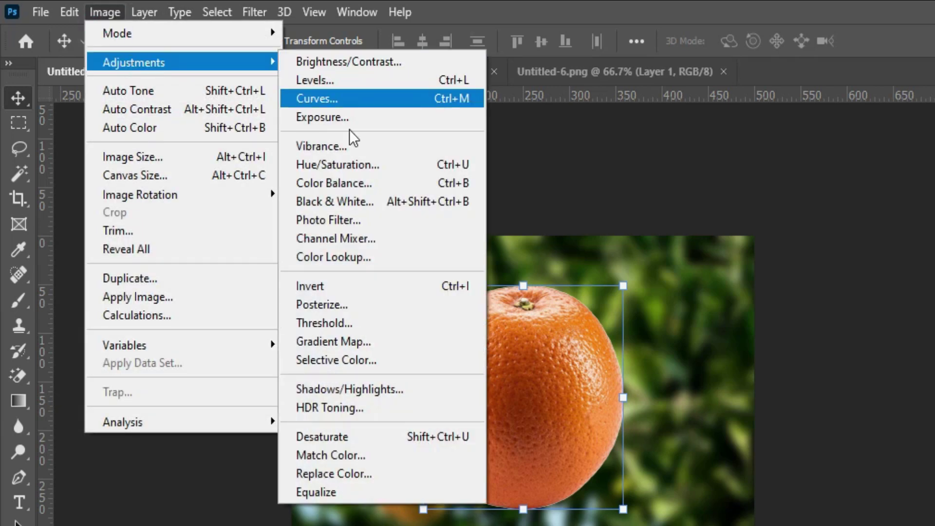
click(342, 433)
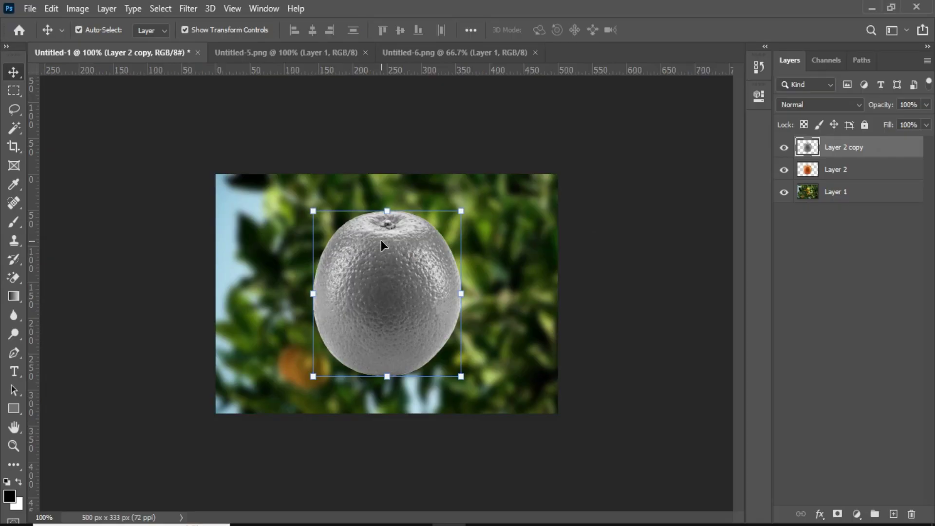
click(784, 170)
Step: Apply Levels with input values 33, 0.94 and 219 to the grey orange copy
key(ctrl+l)
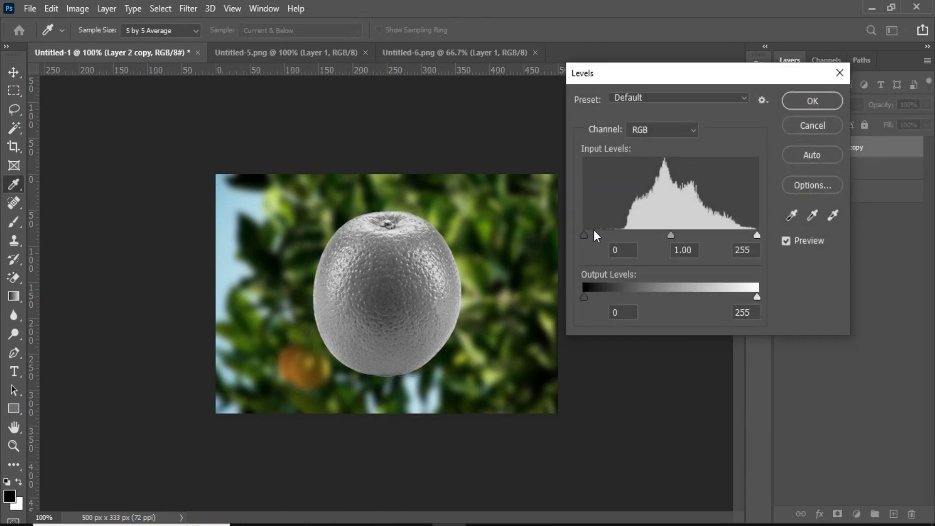
drag(584, 235, 597, 236)
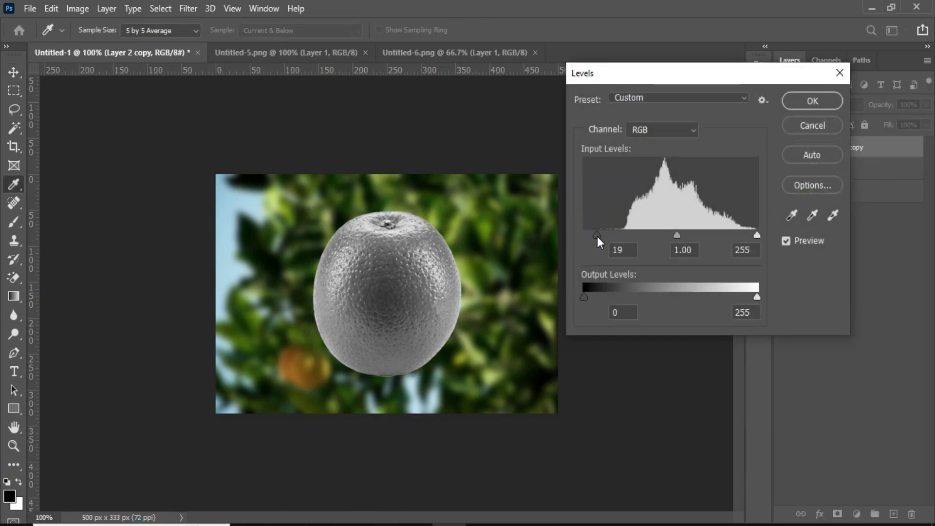
drag(676, 234, 692, 235)
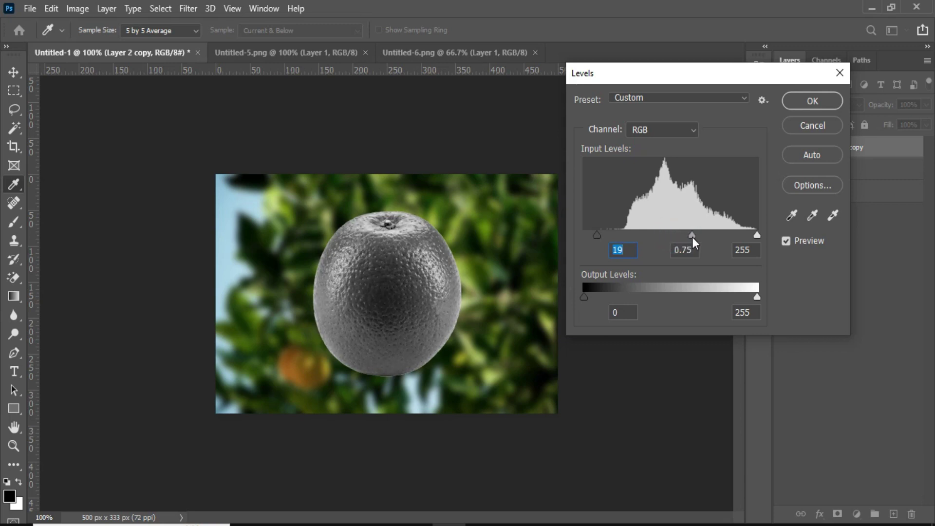
drag(755, 237, 732, 237)
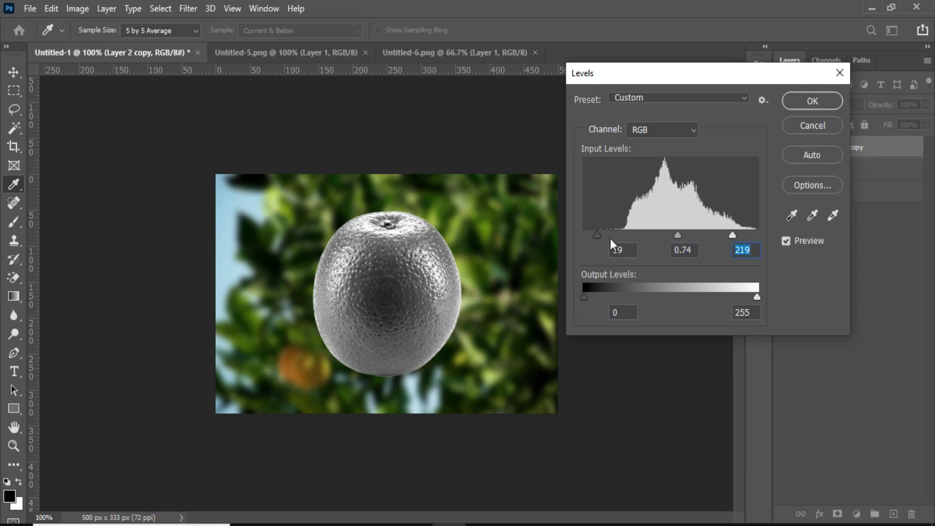
drag(597, 234, 606, 236)
mouse_move(680, 236)
mouse_down()
mouse_move(662, 235)
mouse_move(673, 236)
mouse_up()
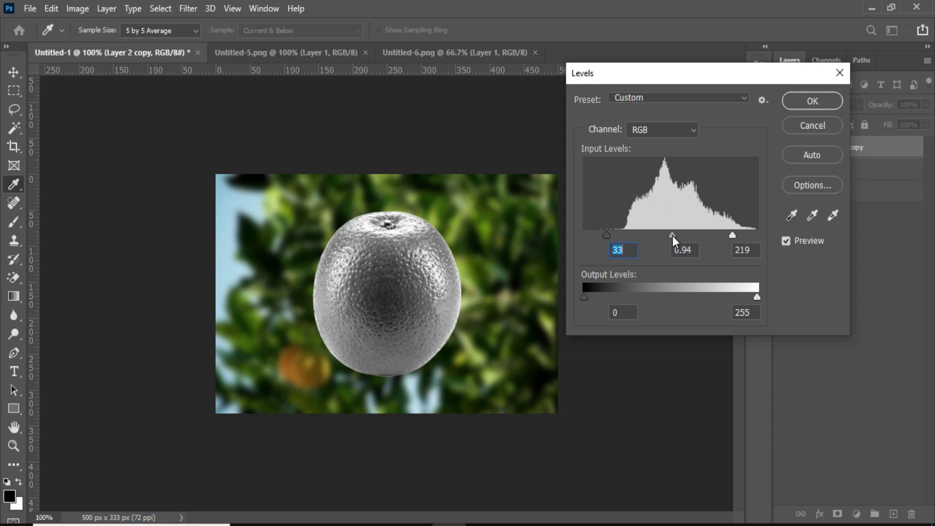
click(807, 104)
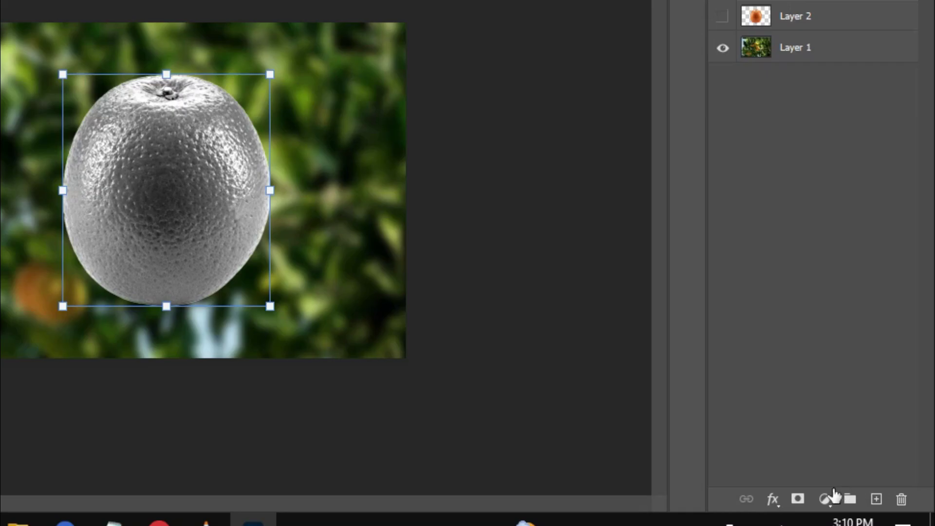
Step: Add a white layer mask to the Layer 2 copy and pick the Brush tool
click(837, 514)
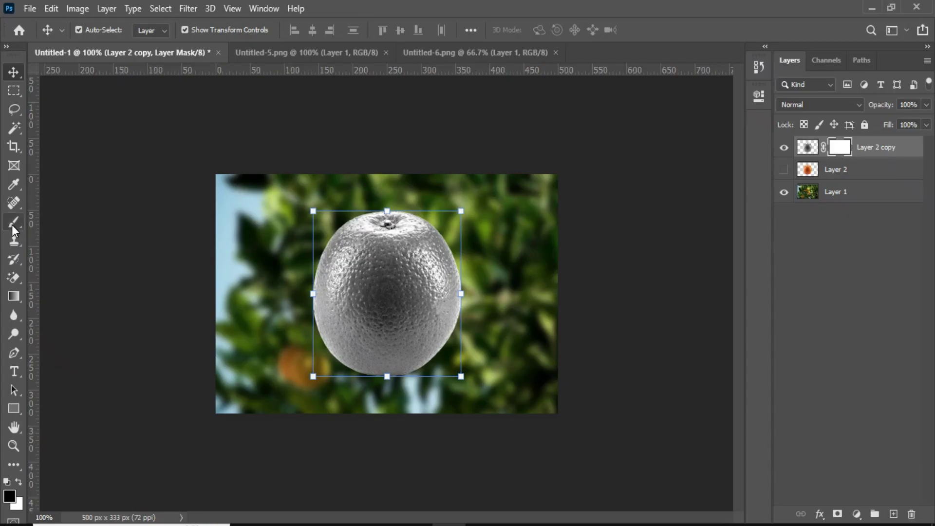
click(12, 224)
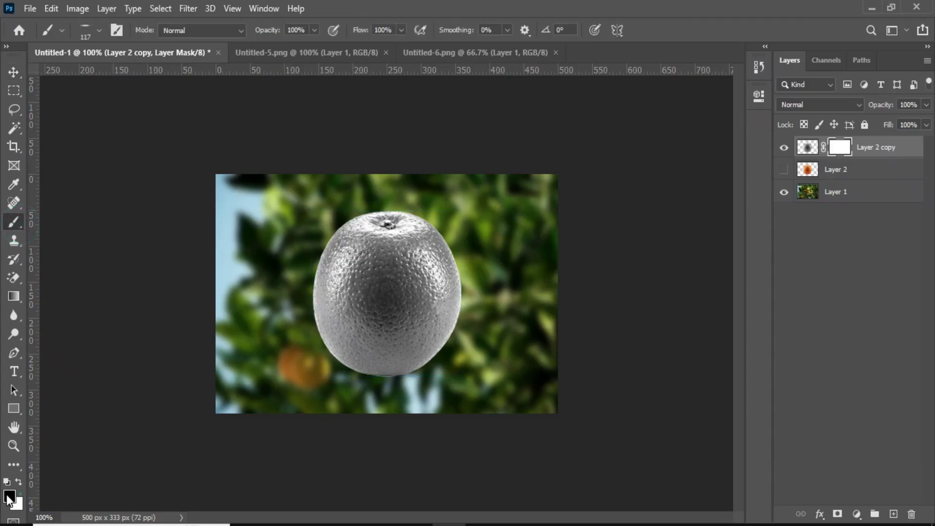
click(6, 496)
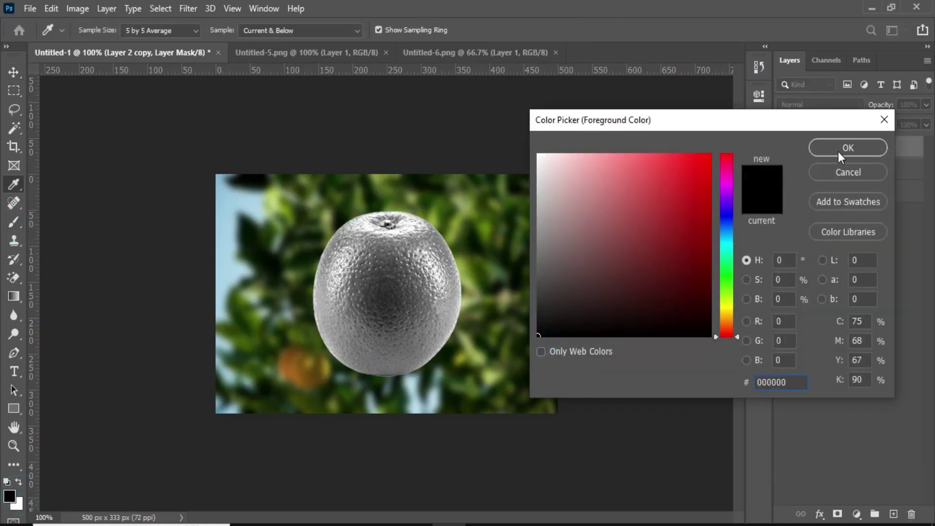
Step: Paint black over the lower half of the grey copy's mask with a 117 px hard round brush
click(839, 152)
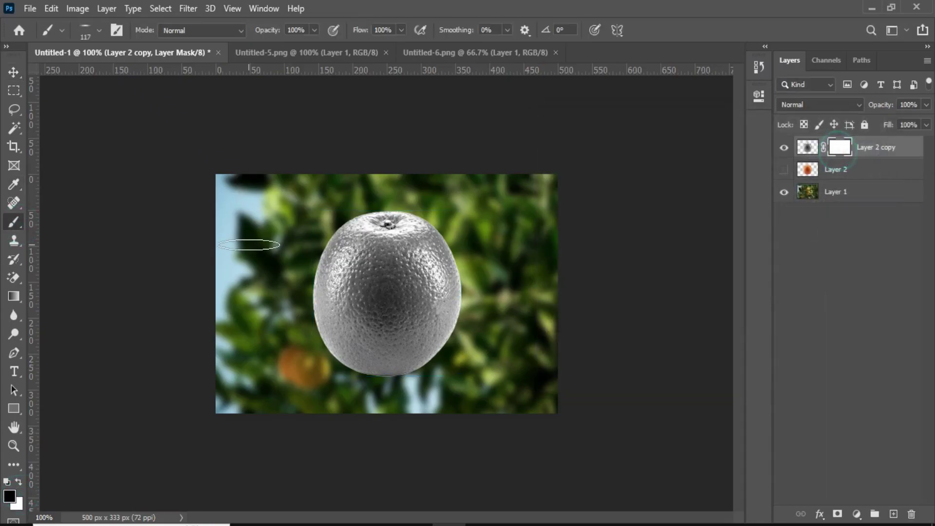
click(99, 30)
click(84, 231)
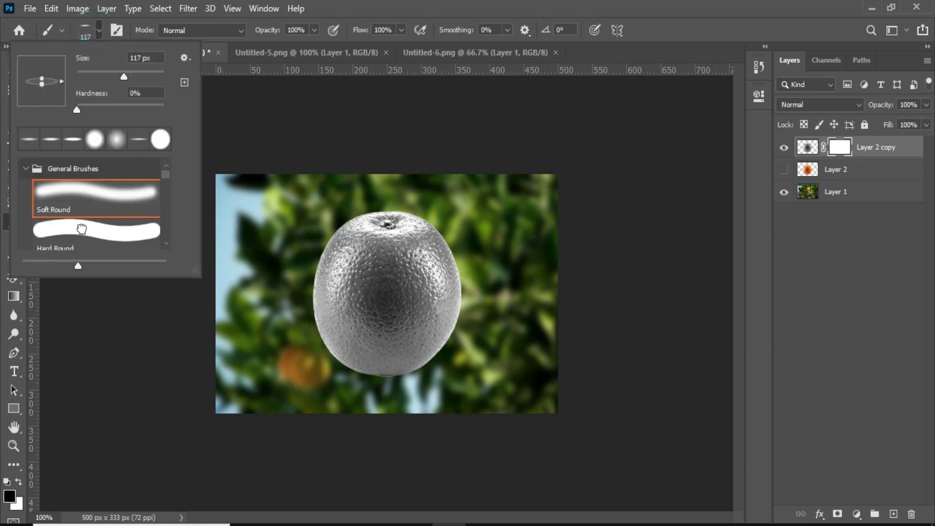
click(99, 30)
drag(313, 338, 469, 334)
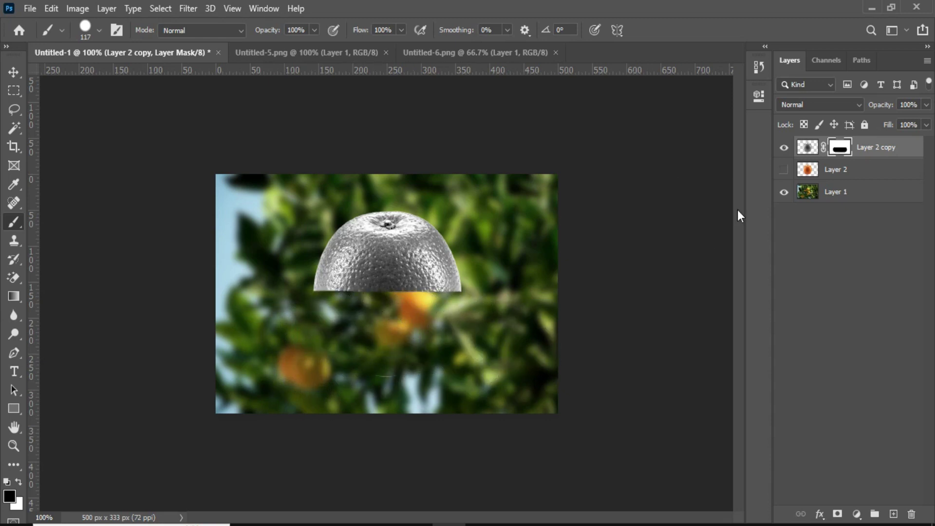
Step: Show Layer 2, copy the half mask onto it, and invert that mask
click(783, 169)
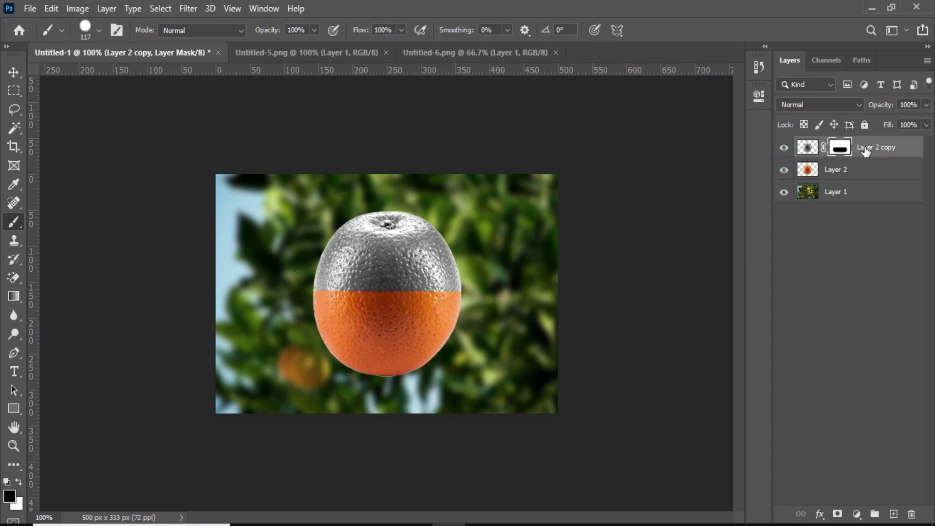
drag(840, 147, 840, 170)
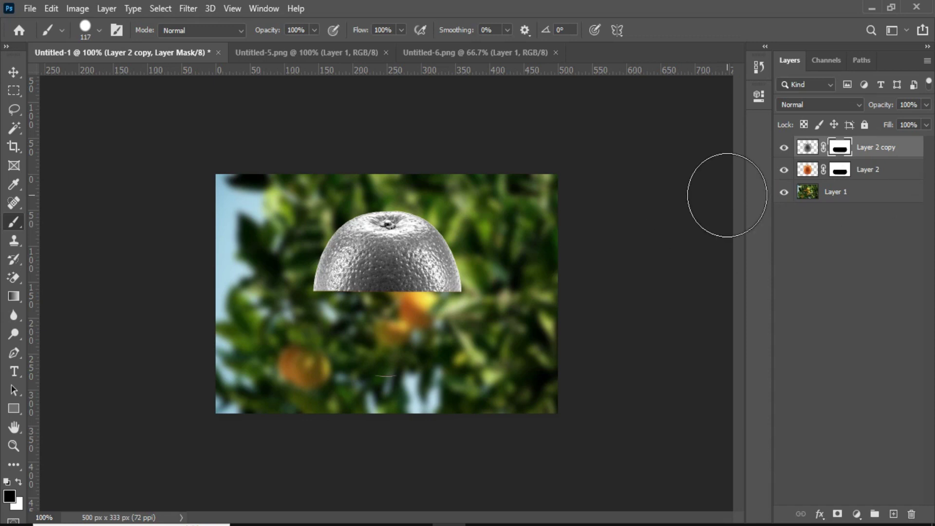
key(alt+bracketleft)
key(ctrl+i)
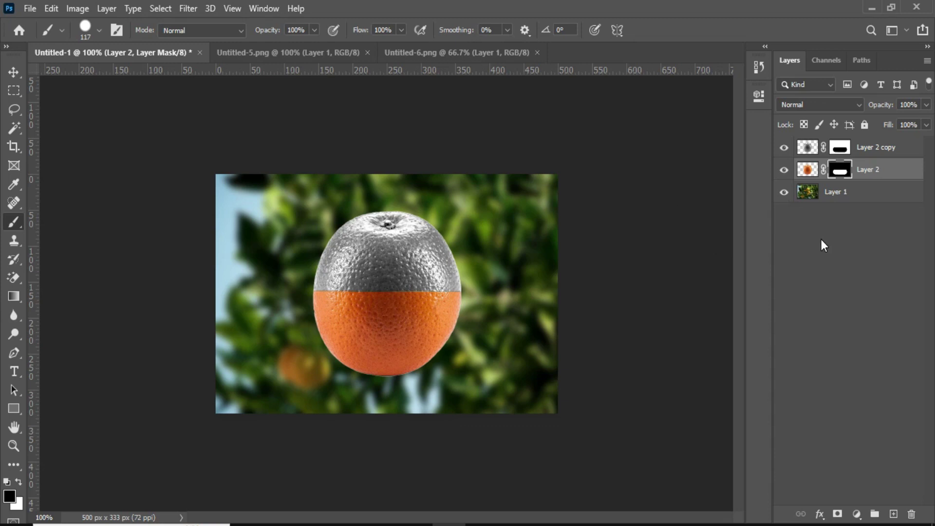
key(alt+bracketright)
Step: Bring the orange slice from Untitled-6.png in as Layer 3 beneath Layer 2 copy
key(v)
click(432, 52)
mouse_move(382, 256)
mouse_down()
mouse_move(113, 57)
mouse_move(388, 290)
mouse_up()
drag(611, 290, 281, 290)
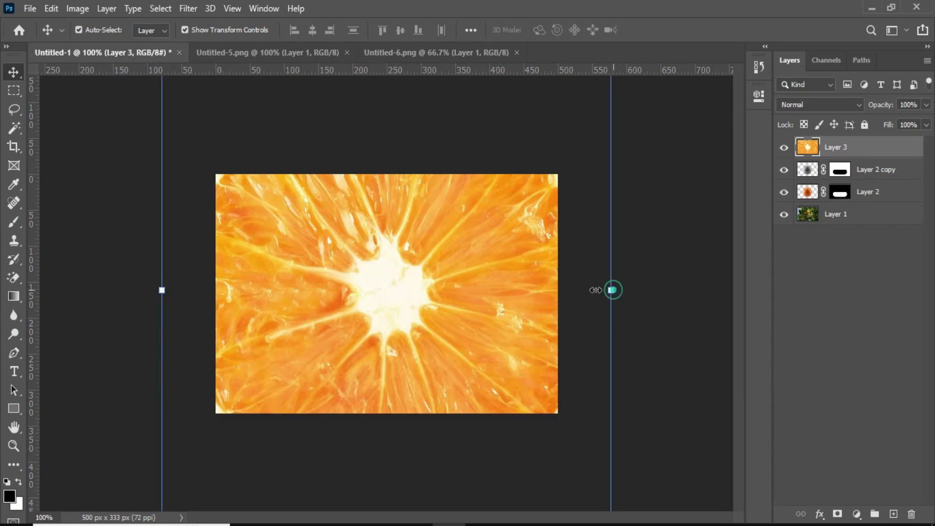
mouse_move(262, 323)
mouse_down()
mouse_move(412, 294)
mouse_move(443, 297)
mouse_up()
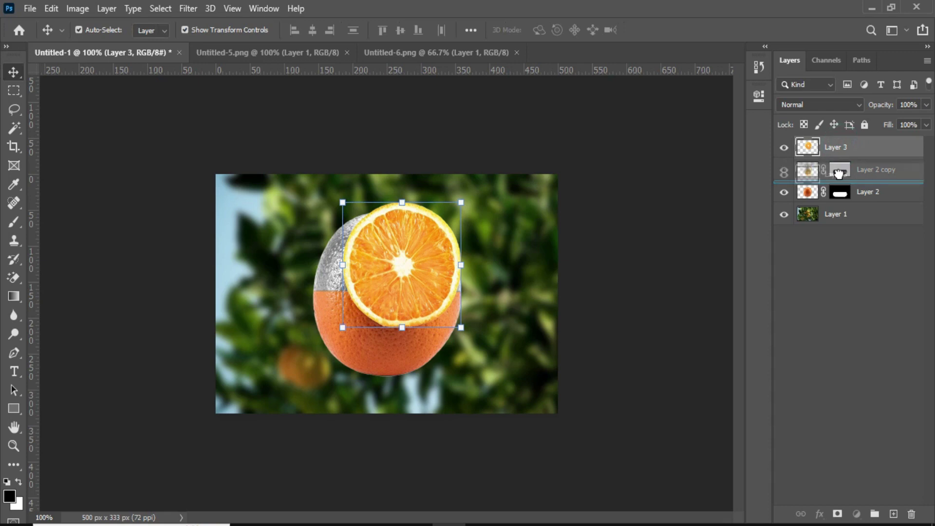
drag(843, 149, 837, 181)
Step: Squash and widen the slice to 124.71% by 38.86% across the orange's middle
drag(402, 327, 406, 242)
mouse_move(436, 212)
mouse_down()
mouse_move(415, 287)
mouse_move(435, 290)
mouse_up()
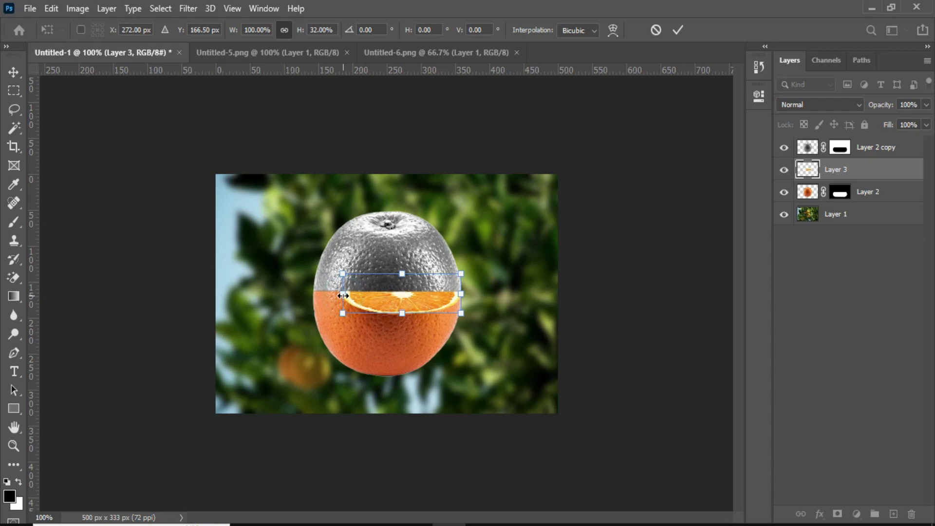
drag(343, 295, 313, 294)
drag(388, 317, 389, 325)
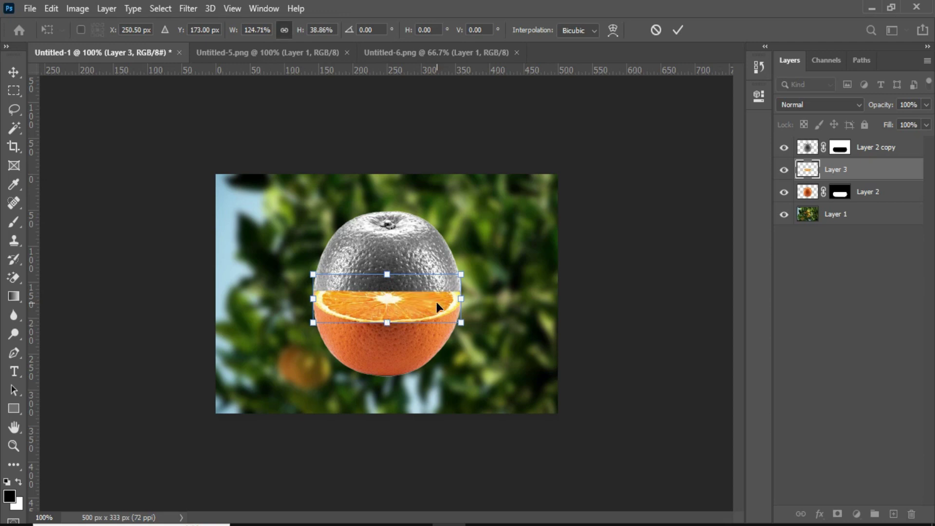
click(677, 30)
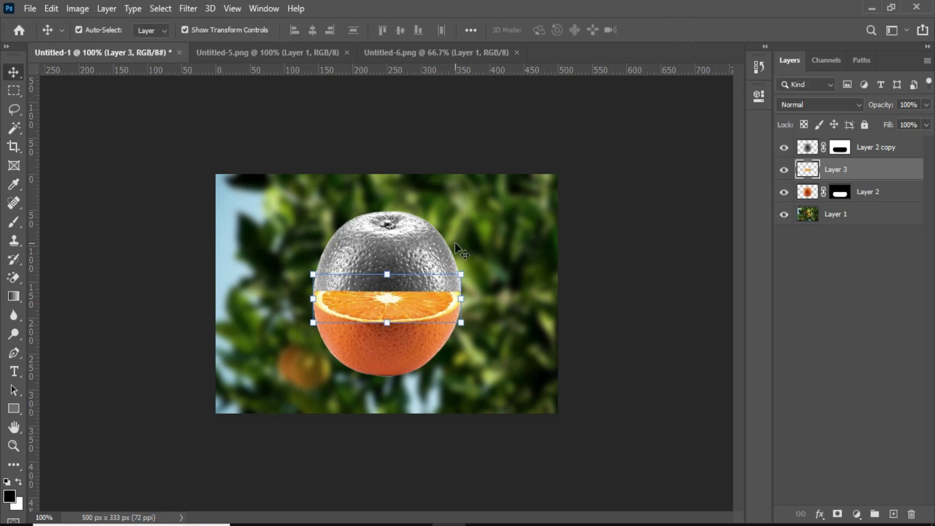
click(629, 248)
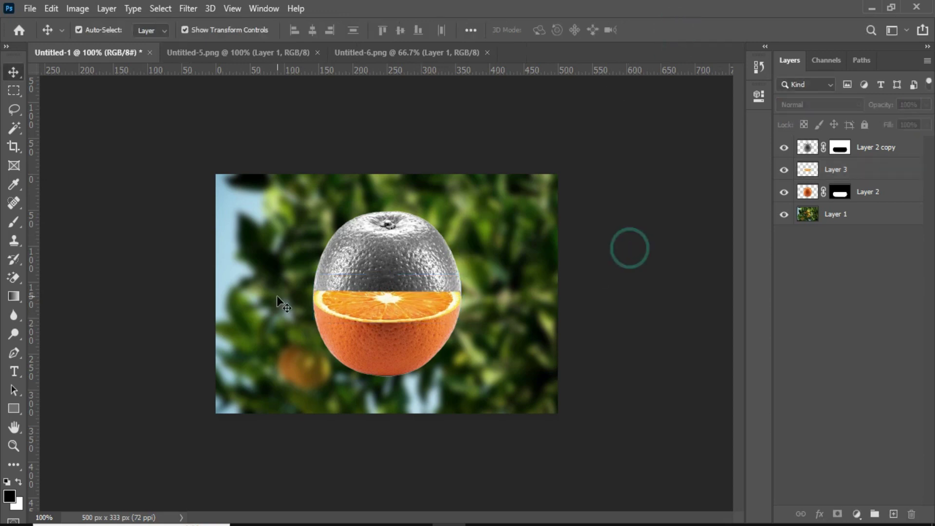
Step: Drag the water-splash layer from Untitled-2 toward the Untitled-1 orange document
click(484, 294)
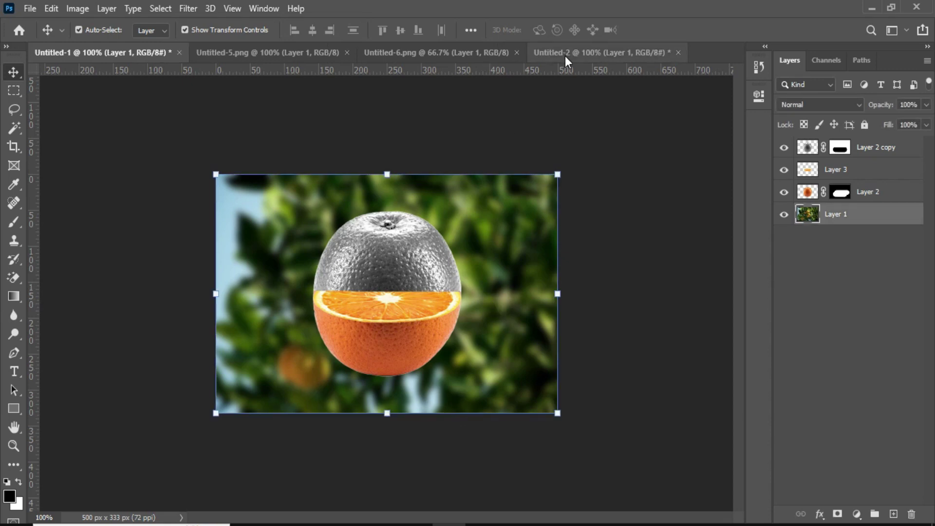
click(565, 56)
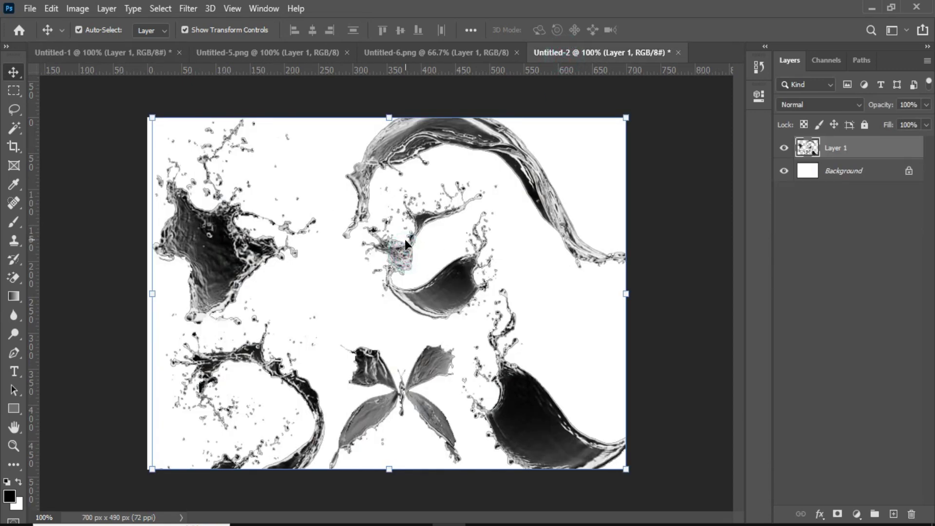
click(14, 72)
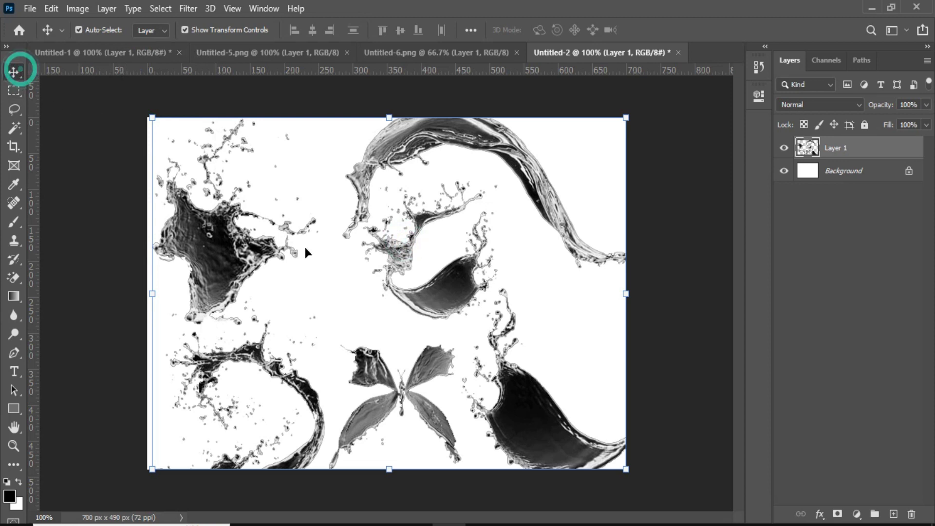
mouse_move(451, 296)
mouse_down()
mouse_move(185, 113)
mouse_move(135, 52)
mouse_up()
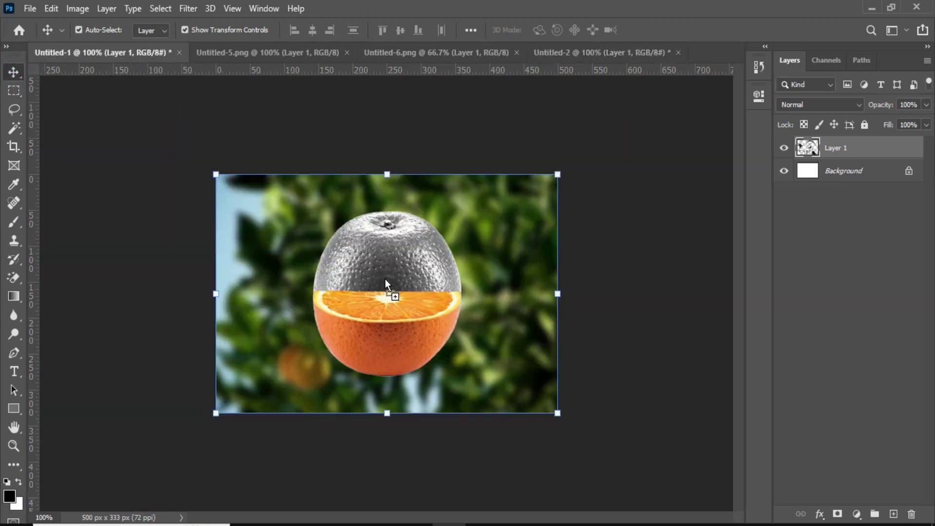
Step: Drop the splash in as Layer 4 and scale it to about 72% by 69% to fill the canvas
drag(385, 281, 378, 281)
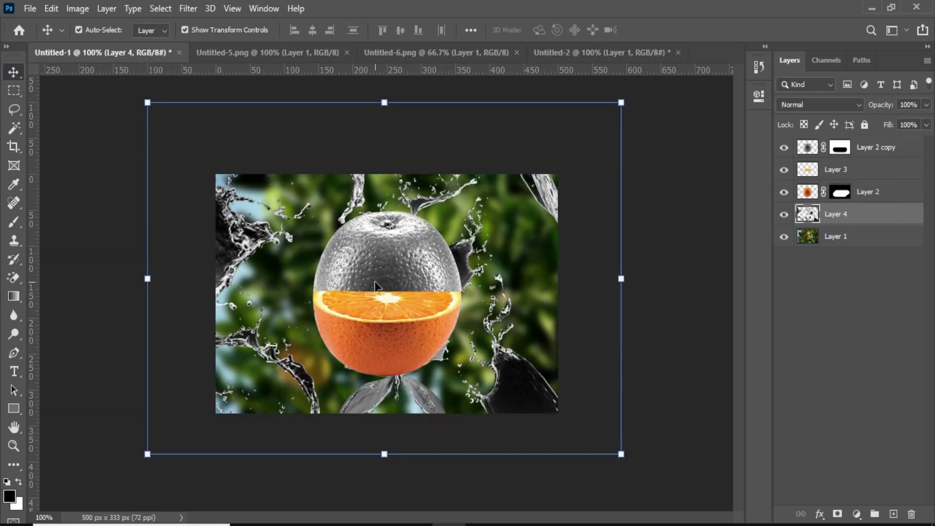
drag(619, 279, 494, 279)
drag(452, 397, 520, 413)
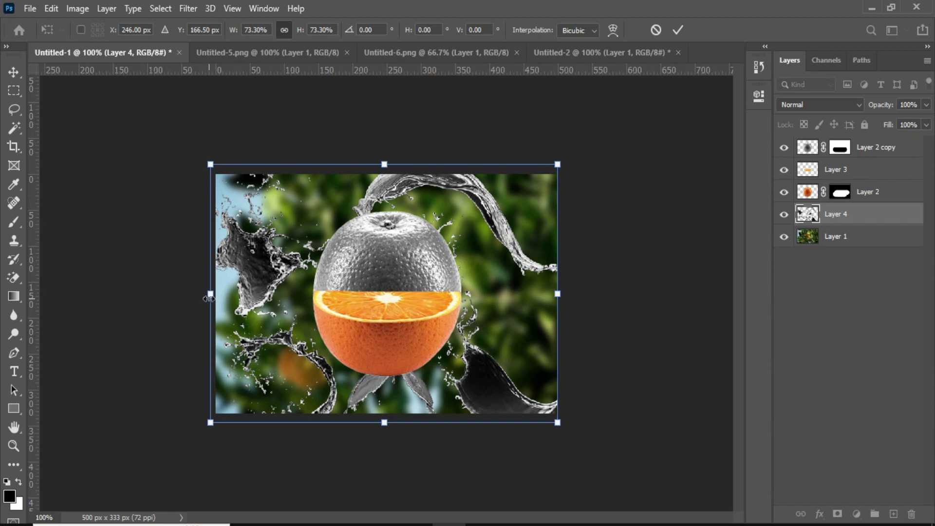
drag(208, 299, 213, 299)
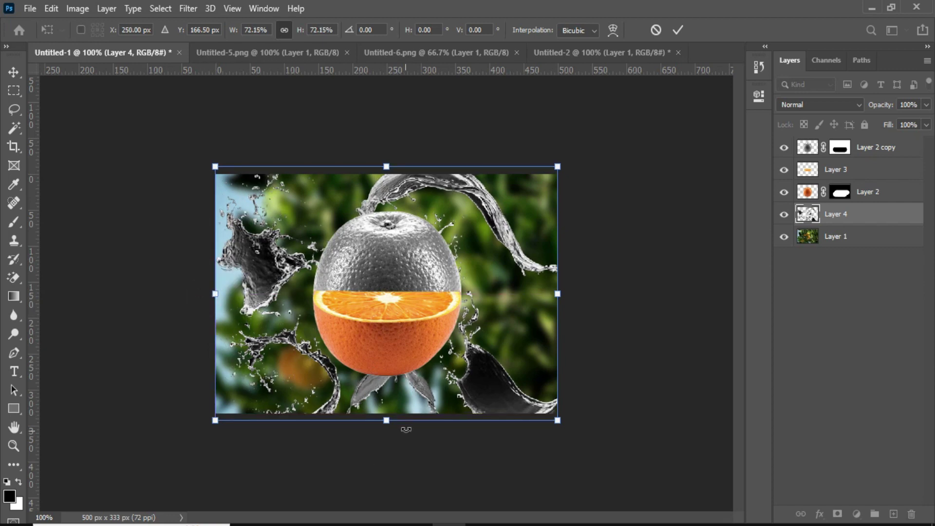
drag(388, 421, 385, 415)
drag(555, 291, 558, 296)
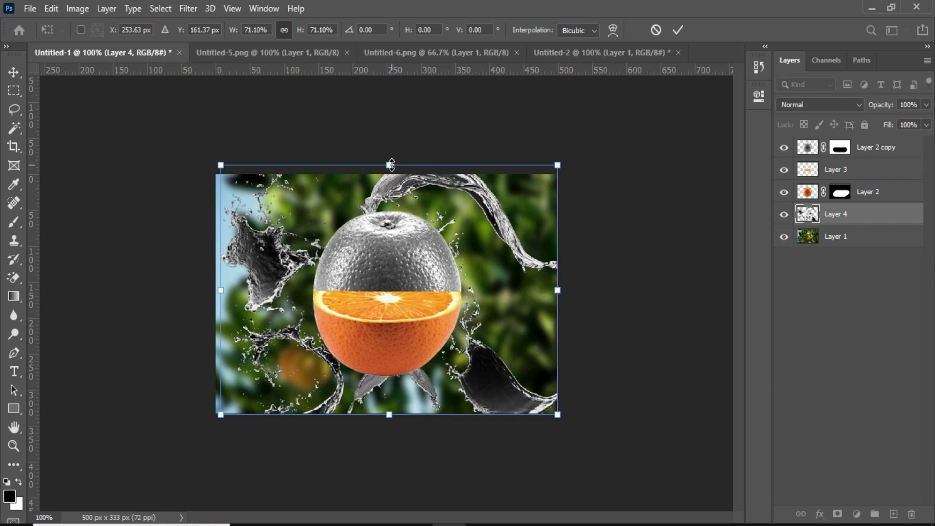
drag(391, 165, 391, 174)
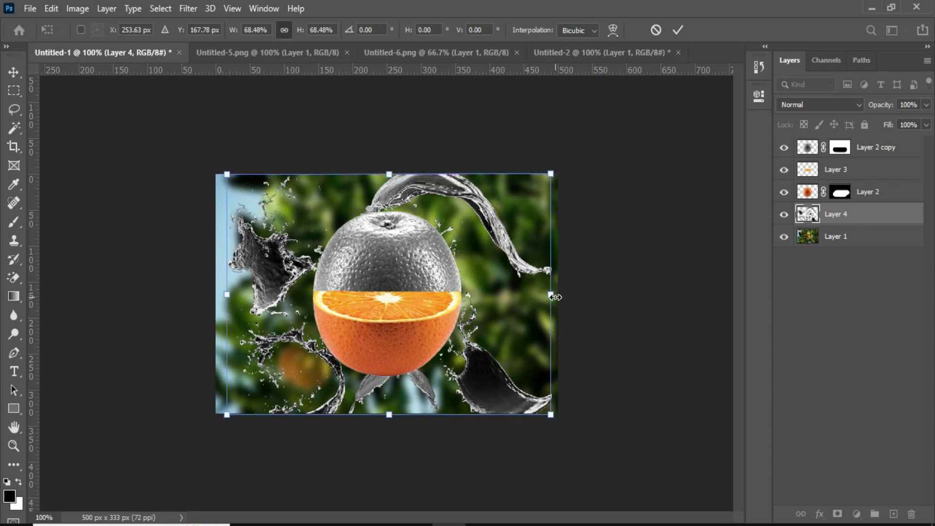
drag(555, 297, 558, 295)
drag(226, 293, 216, 295)
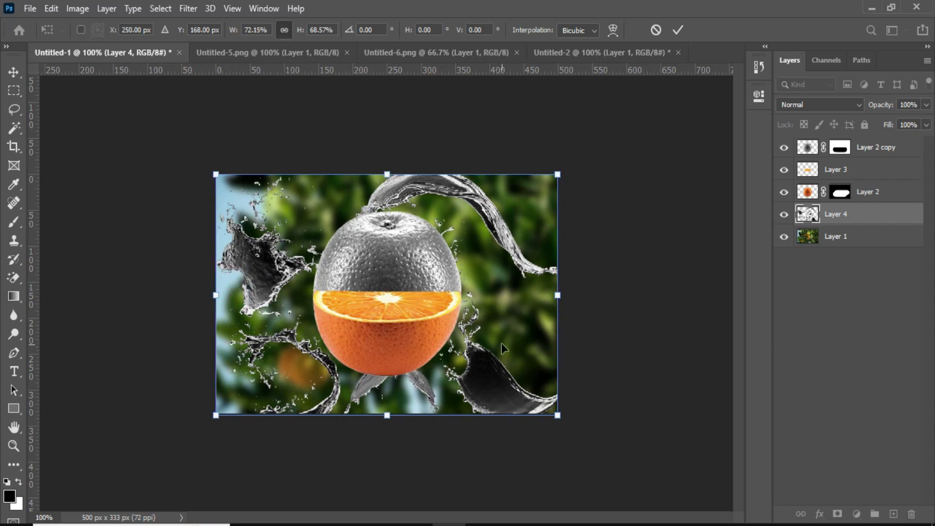
click(676, 29)
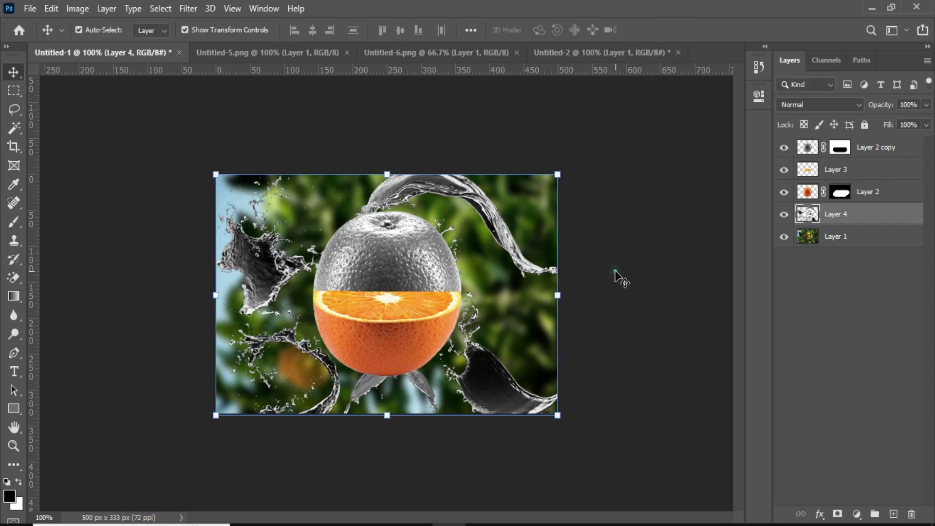
click(613, 287)
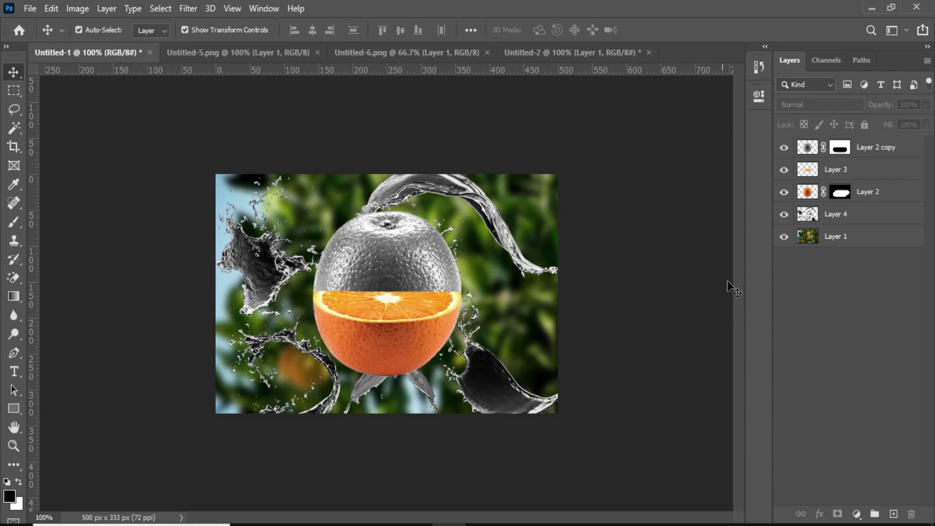
Step: Merge Layer 2 copy, Layer 3, Layer 2, Layer 4 and Layer 1 into one layer
click(862, 147)
shift+click(866, 171)
shift+click(872, 192)
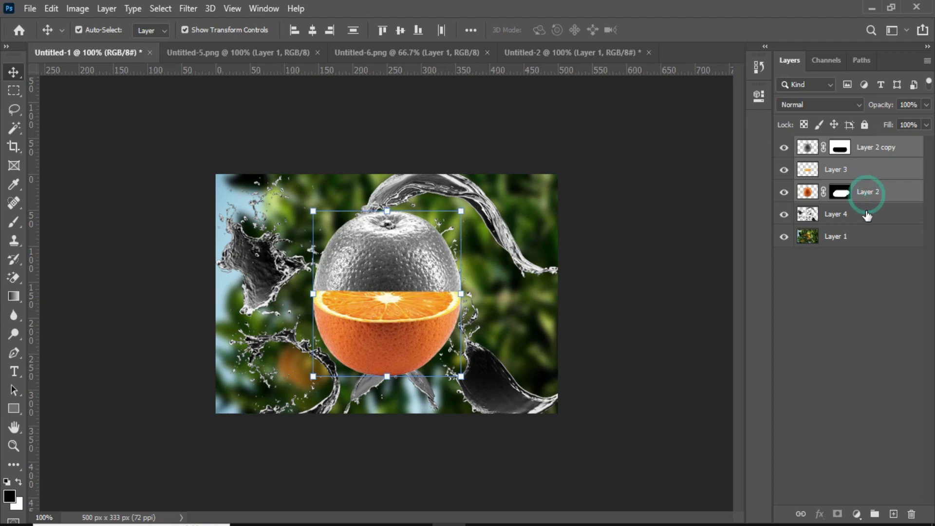
shift+click(854, 215)
shift+click(852, 237)
right_click(851, 238)
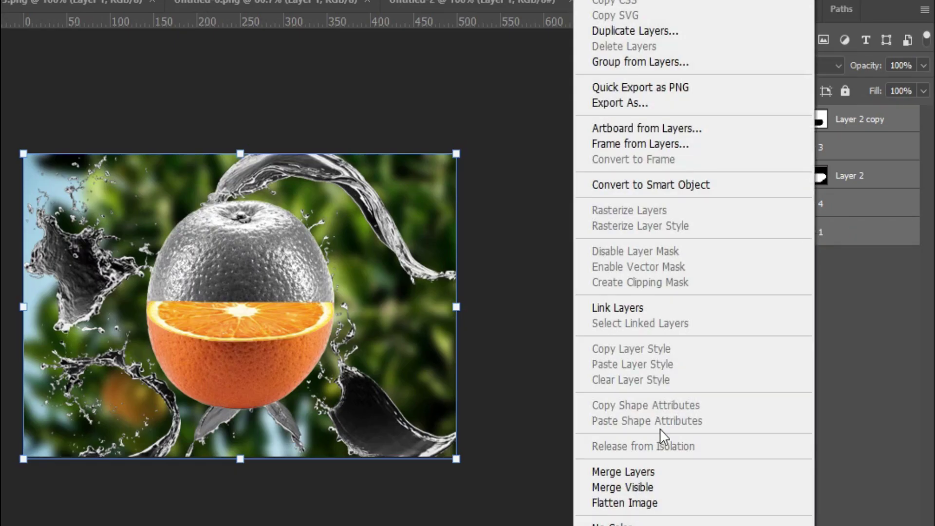
click(633, 471)
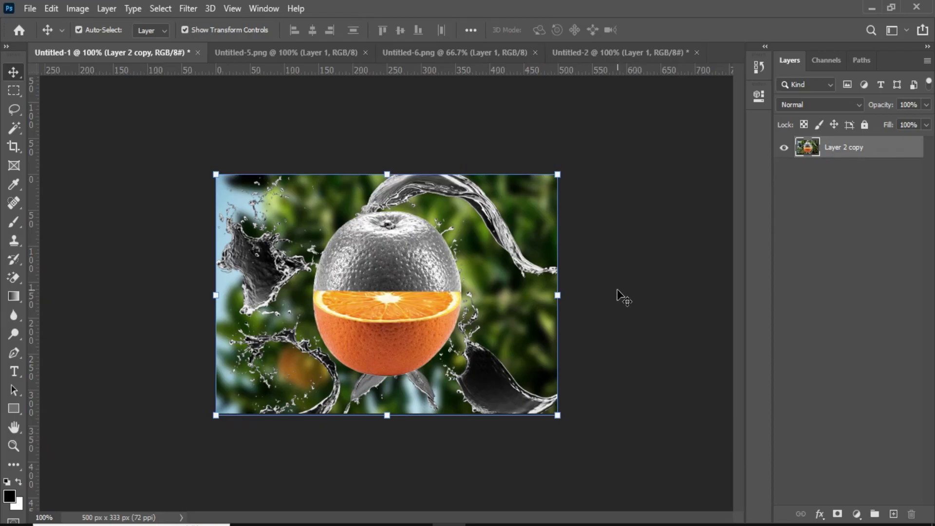